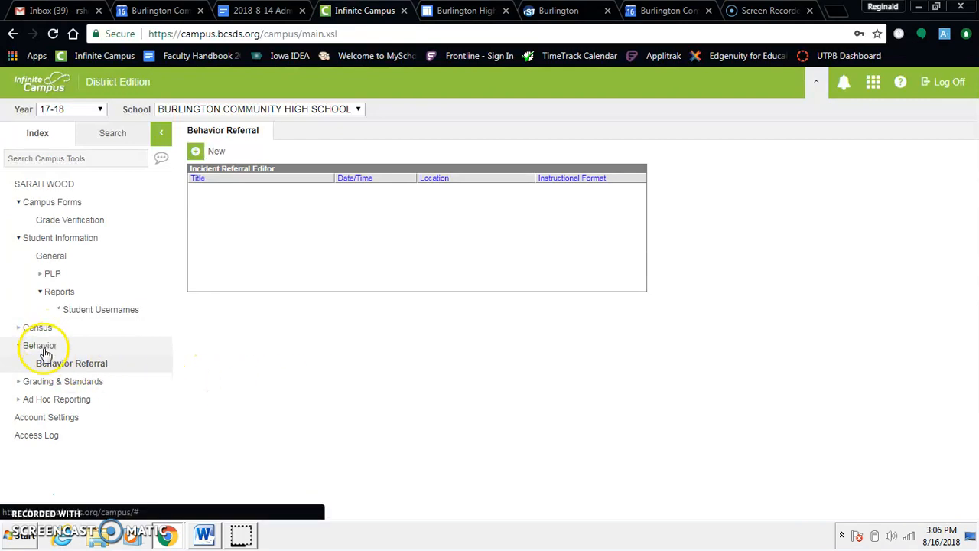
Step: Create a new behavior referral and set the incident's alignment to Discipline
{"action": "left_click", "coordinate": [56, 370]}
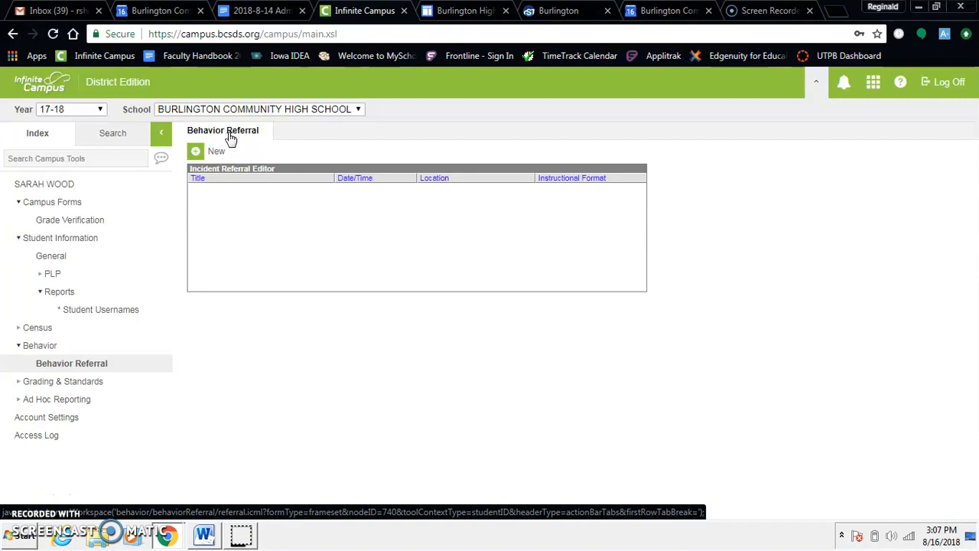
{"action": "left_click", "coordinate": [209, 152]}
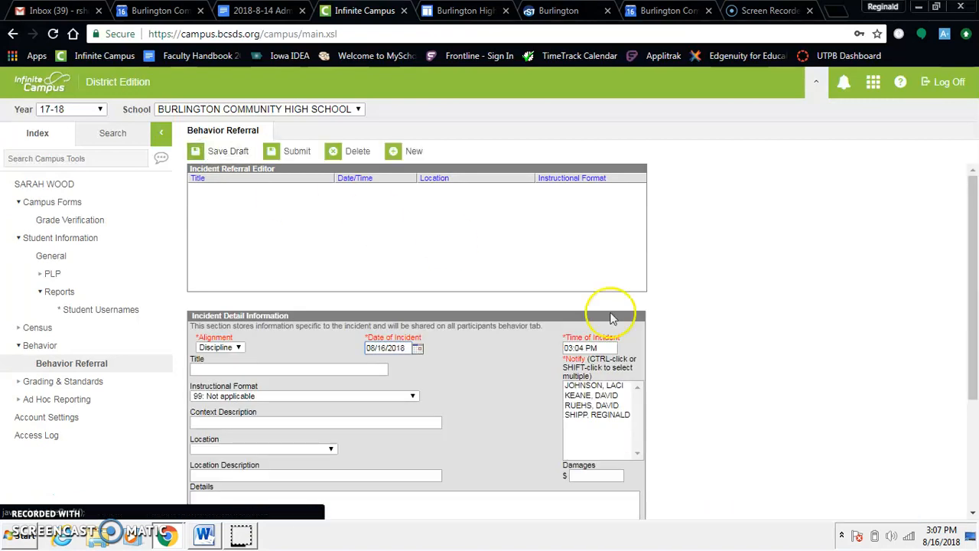
{"action": "left_click_drag", "start_coordinate": [969, 212], "coordinate": [972, 252]}
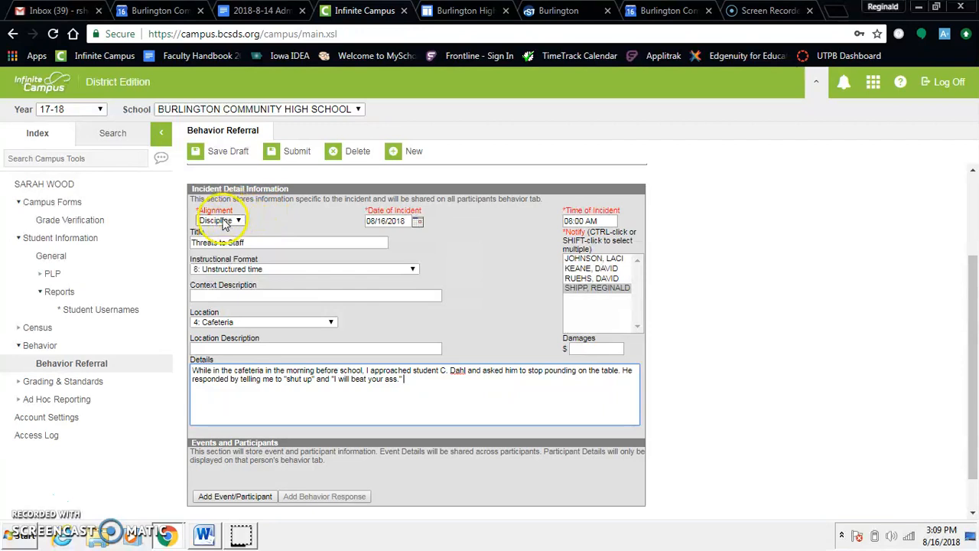
{"action": "left_click", "coordinate": [239, 220]}
{"action": "left_click", "coordinate": [227, 231]}
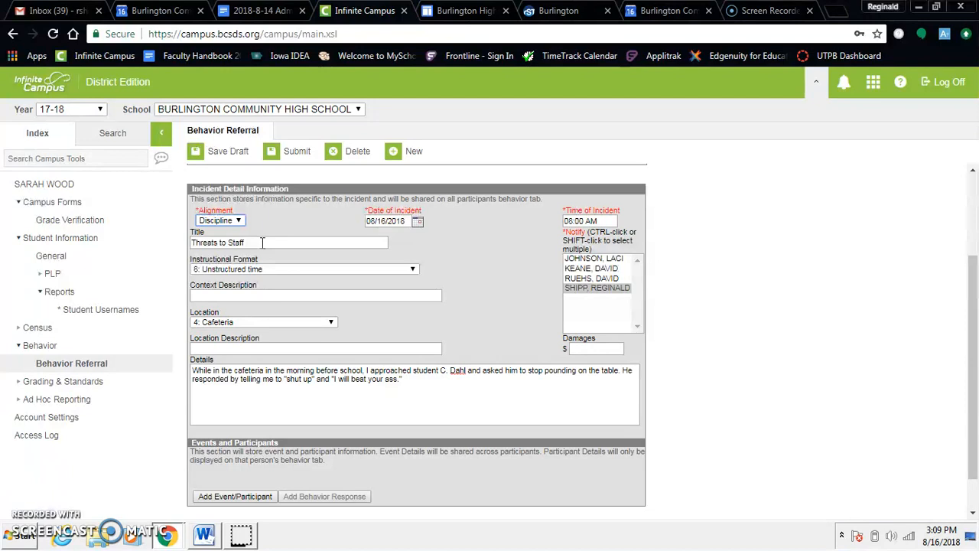
Step: Set the incident's instructional format to 8: Unstructured time and its location to 4: Cafeteria
{"action": "left_click", "coordinate": [265, 271]}
{"action": "left_click", "coordinate": [269, 271]}
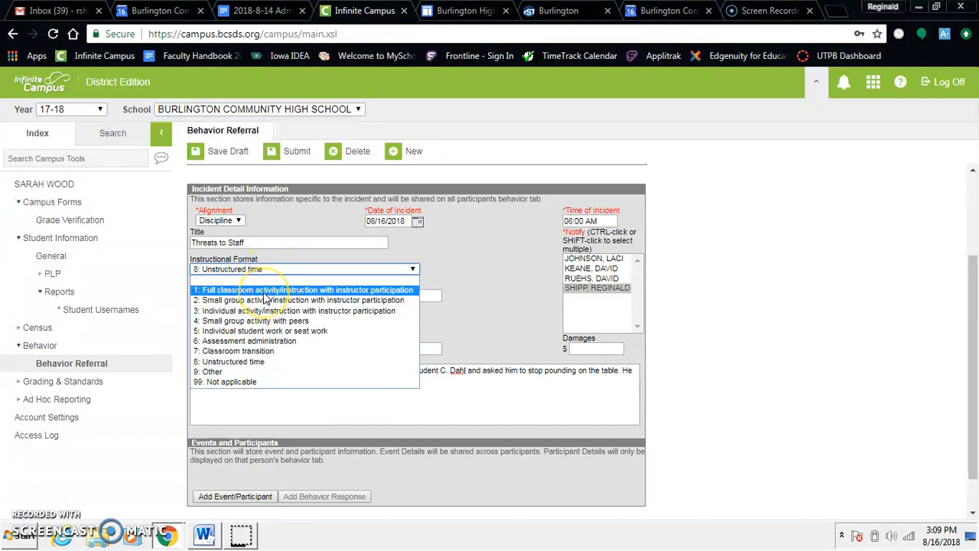
{"action": "left_click", "coordinate": [253, 366]}
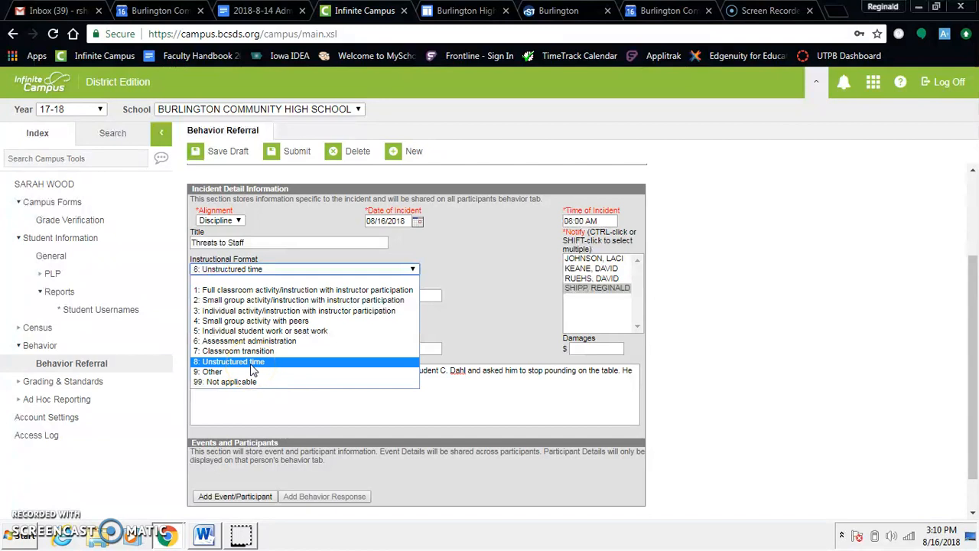
{"action": "left_click", "coordinate": [252, 366]}
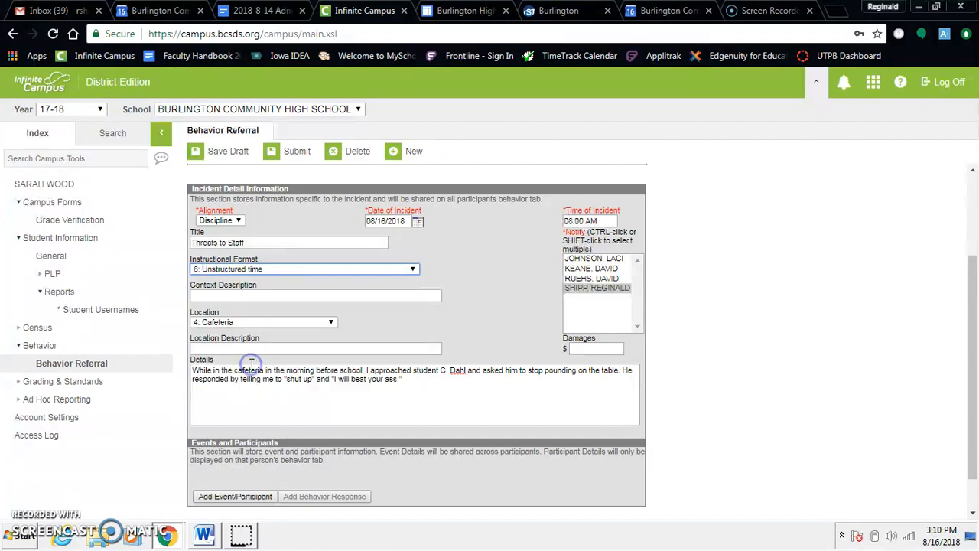
{"action": "left_click", "coordinate": [330, 323]}
{"action": "left_click_drag", "start_coordinate": [337, 280], "coordinate": [329, 238]}
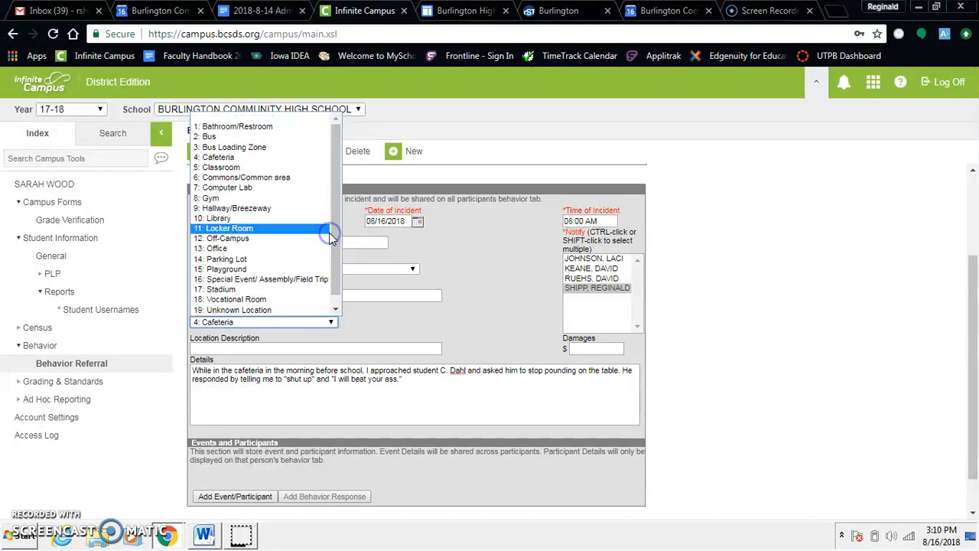
{"action": "left_click", "coordinate": [280, 157]}
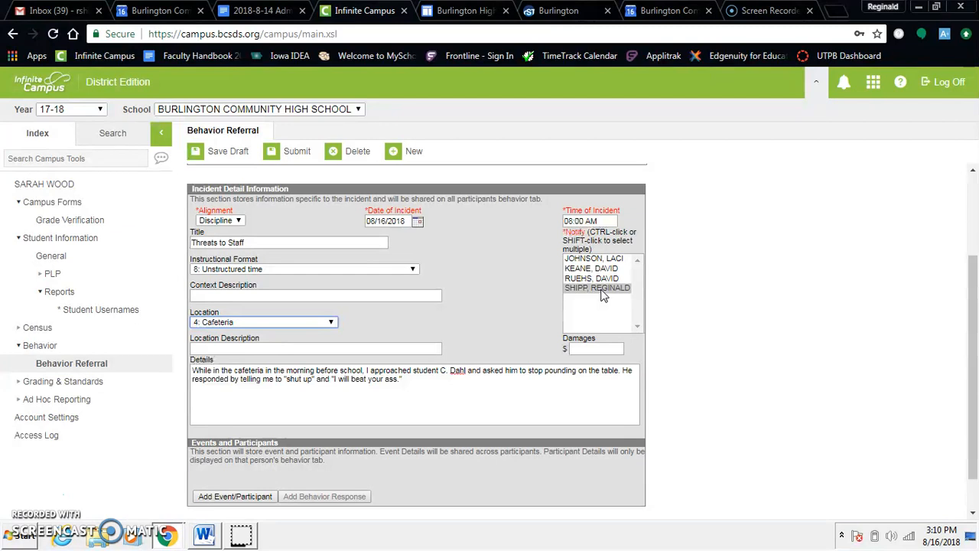
{"action": "left_click", "coordinate": [252, 381]}
Step: Add an event to the referral with the type 501a: Major Abusive or Inapproriate language, profanity
{"action": "left_click", "coordinate": [237, 498]}
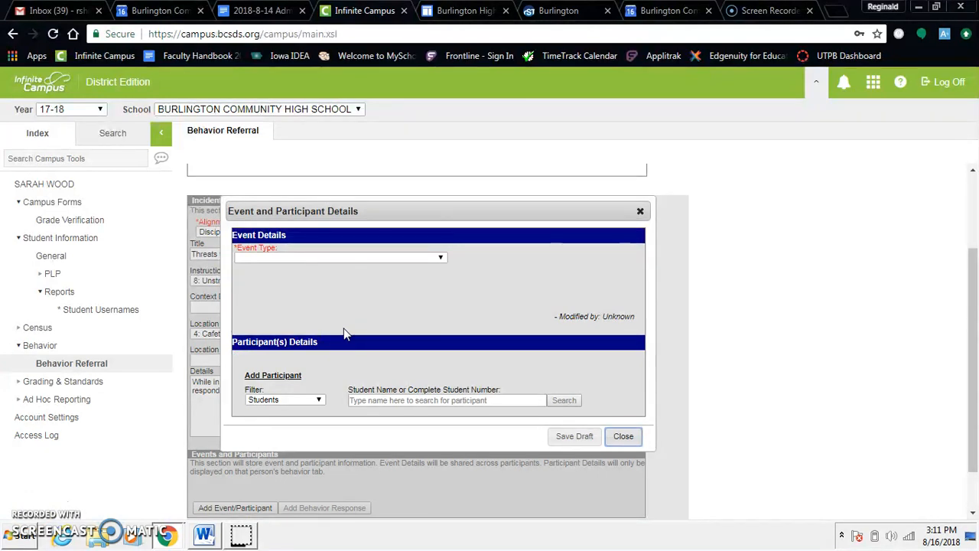
{"action": "left_click", "coordinate": [366, 259]}
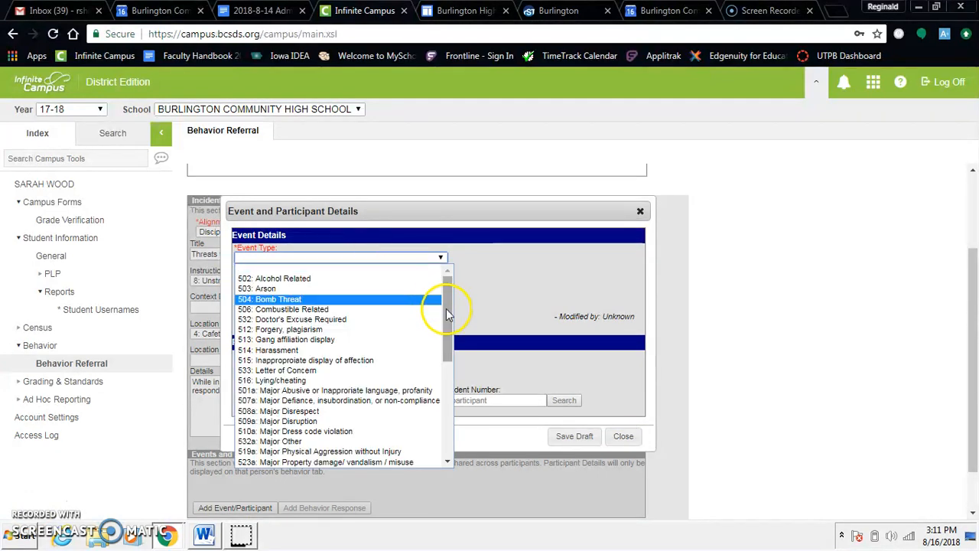
{"action": "left_click_drag", "start_coordinate": [447, 312], "coordinate": [449, 344]}
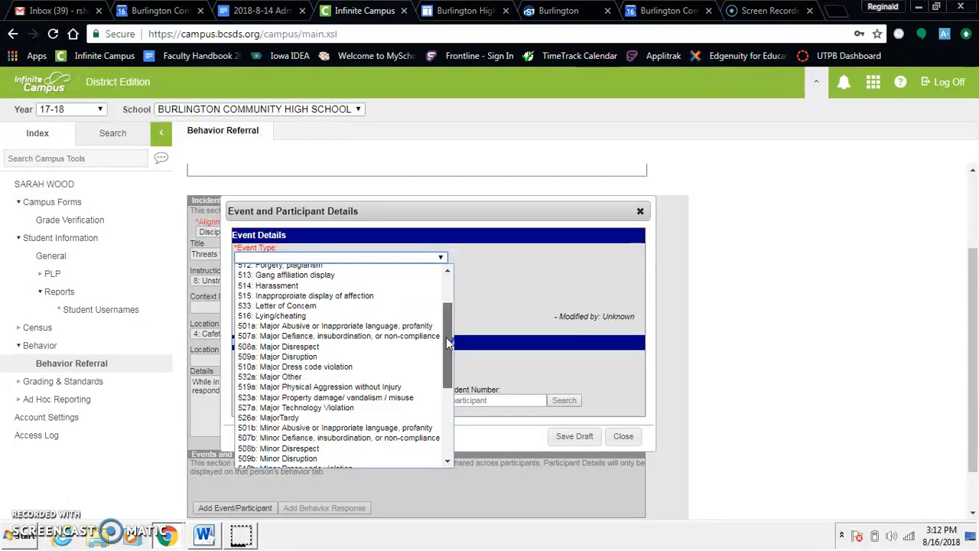
{"action": "left_click_drag", "start_coordinate": [448, 344], "coordinate": [448, 345]}
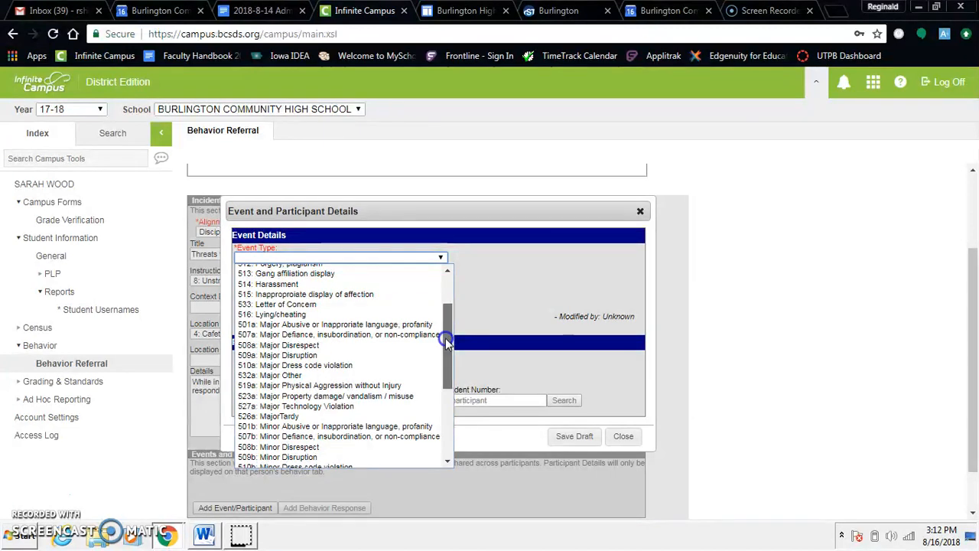
{"action": "left_click", "coordinate": [449, 344]}
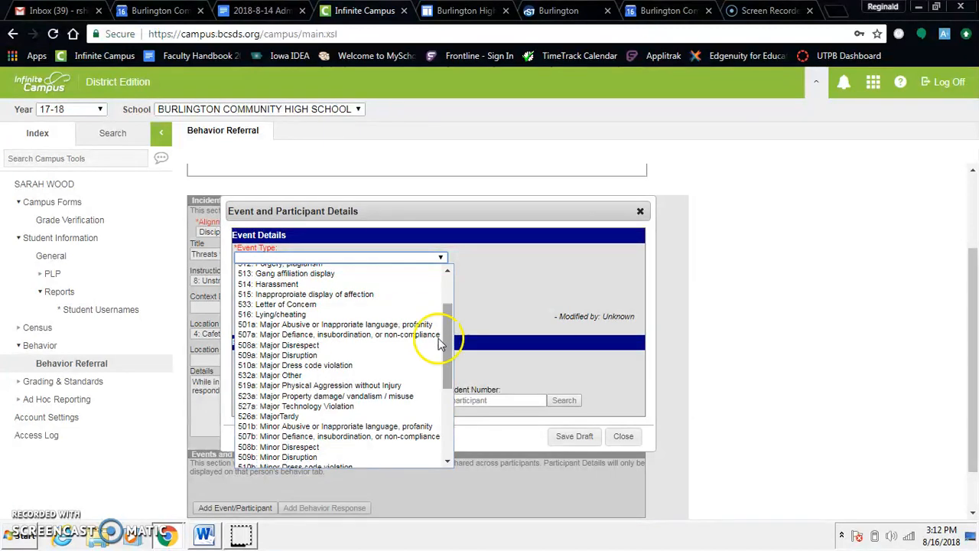
{"action": "left_click", "coordinate": [380, 329]}
Step: Search for the student mentioned in the incident details and add that student as the event's participant
{"action": "left_click", "coordinate": [366, 399]}
{"action": "left_click", "coordinate": [365, 399]}
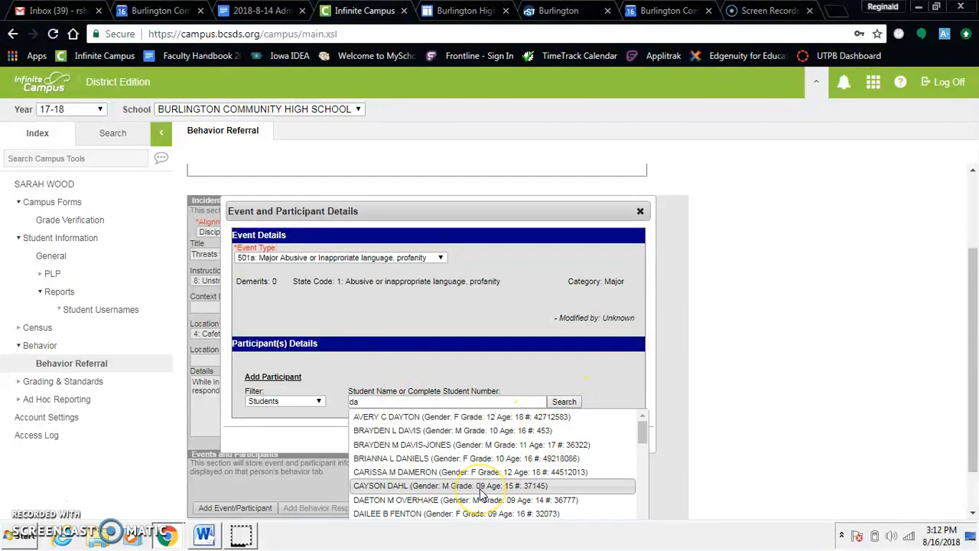
{"action": "mouse_move", "coordinate": [645, 423]}
{"action": "left_mouse_down"}
{"action": "mouse_move", "coordinate": [645, 441]}
{"action": "mouse_move", "coordinate": [645, 431]}
{"action": "left_mouse_up"}
{"action": "left_click", "coordinate": [523, 486]}
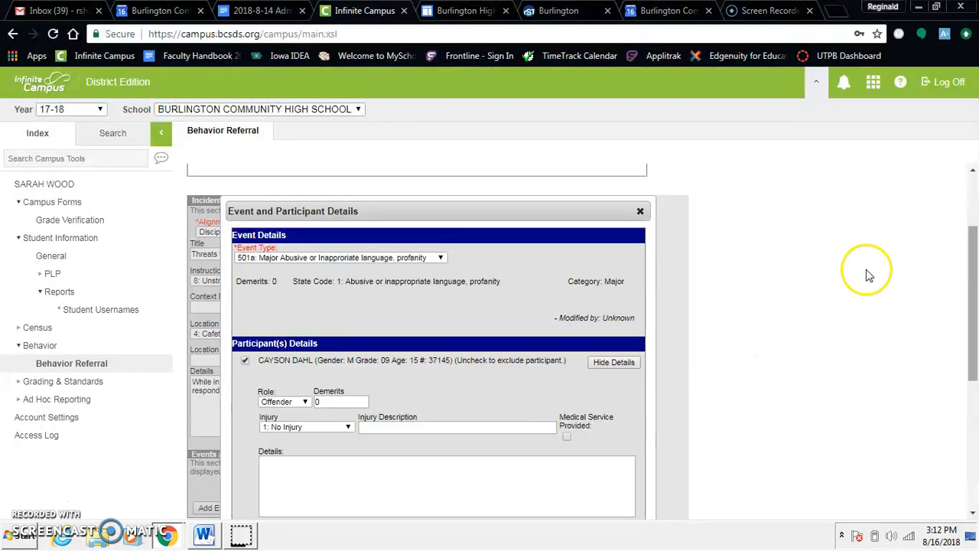
Step: Set the participant's role to Offender and motivation to 6: Obtain Peer Attention, saving the event as a draft
{"action": "left_click_drag", "start_coordinate": [972, 243], "coordinate": [973, 306]}
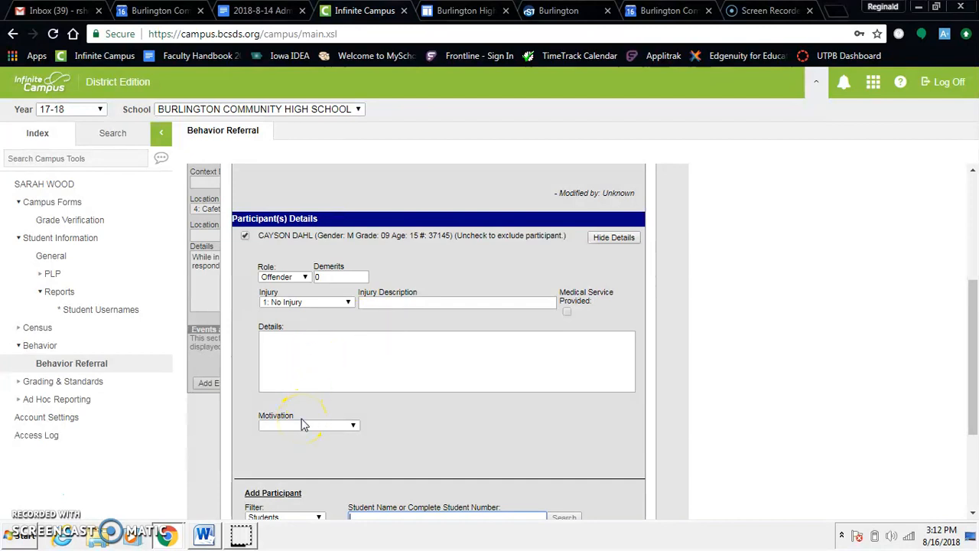
{"action": "left_click", "coordinate": [302, 281]}
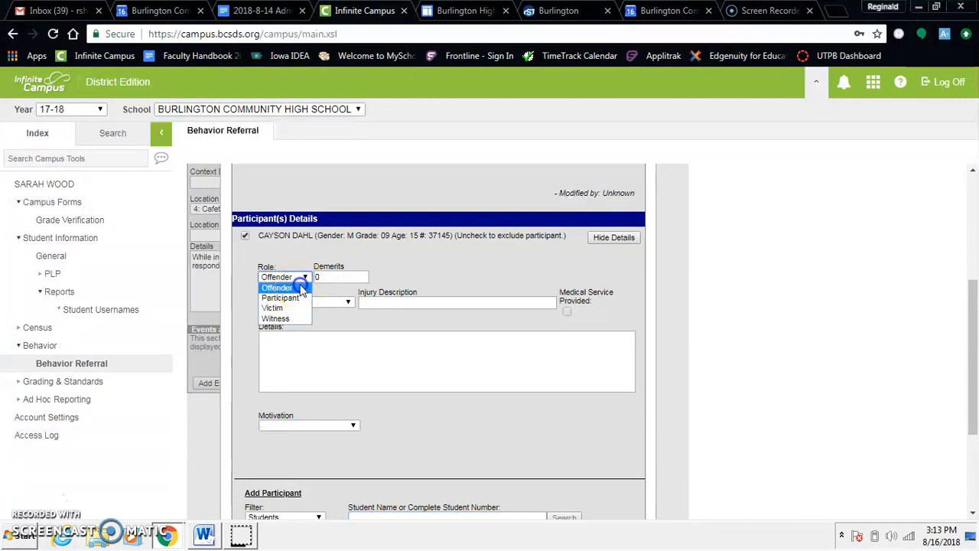
{"action": "left_click", "coordinate": [302, 288]}
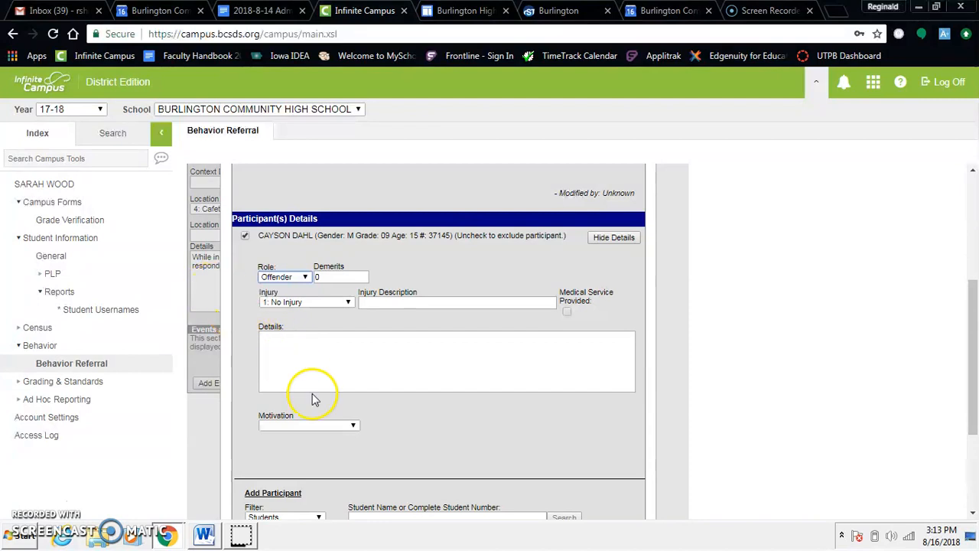
{"action": "left_click", "coordinate": [308, 426]}
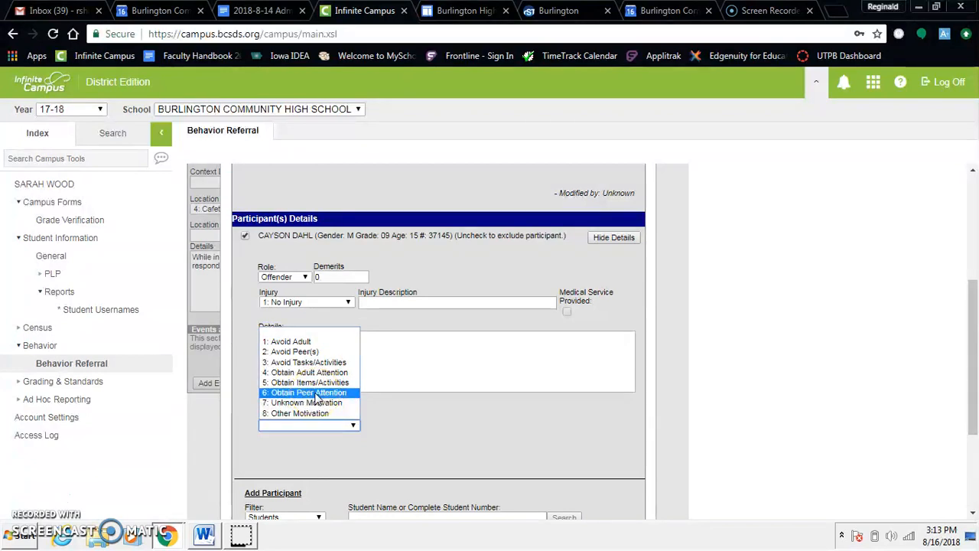
{"action": "left_click", "coordinate": [317, 397]}
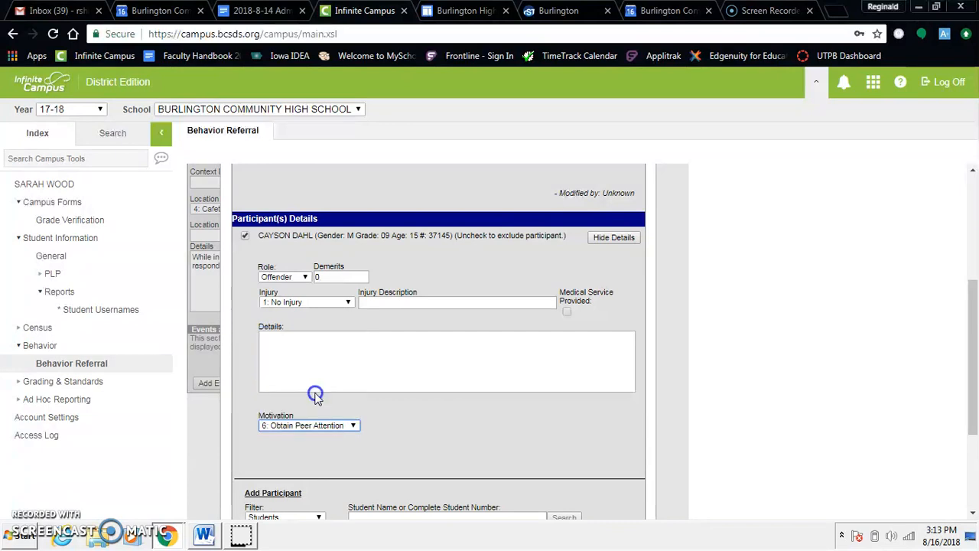
{"action": "left_click_drag", "start_coordinate": [974, 325], "coordinate": [975, 369]}
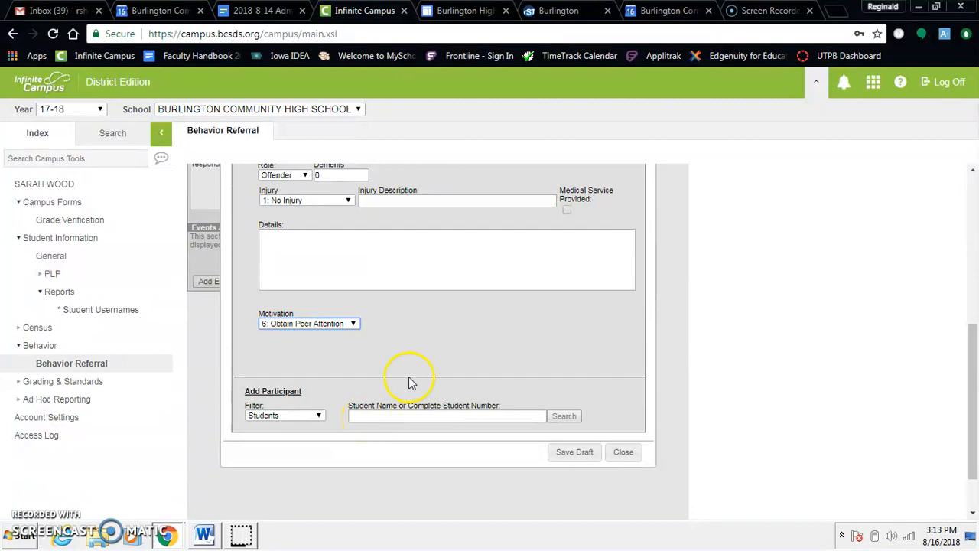
{"action": "left_click", "coordinate": [559, 456]}
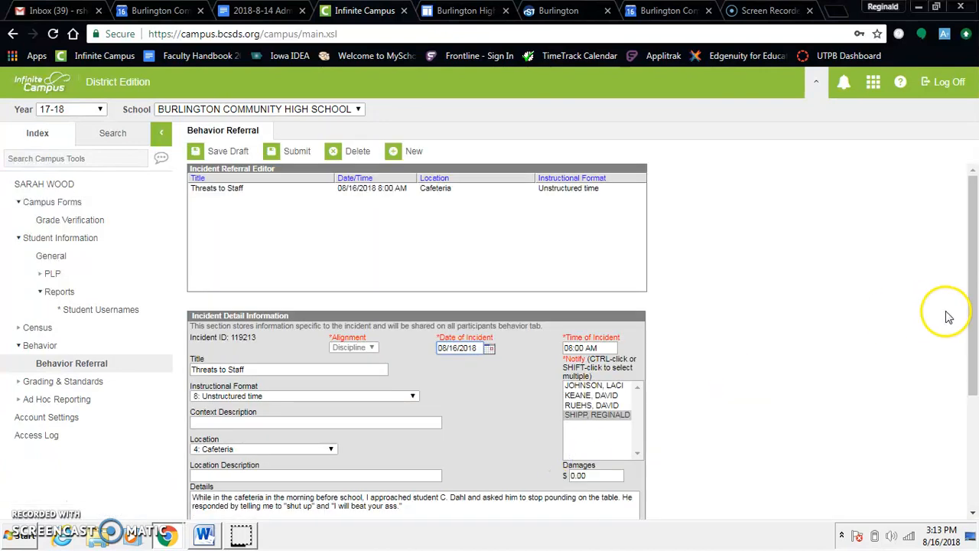
Step: Submit the Threats to Staff referral
{"action": "mouse_move", "coordinate": [973, 317]}
{"action": "left_mouse_down"}
{"action": "mouse_move", "coordinate": [973, 383]}
{"action": "mouse_move", "coordinate": [977, 311]}
{"action": "left_mouse_up"}
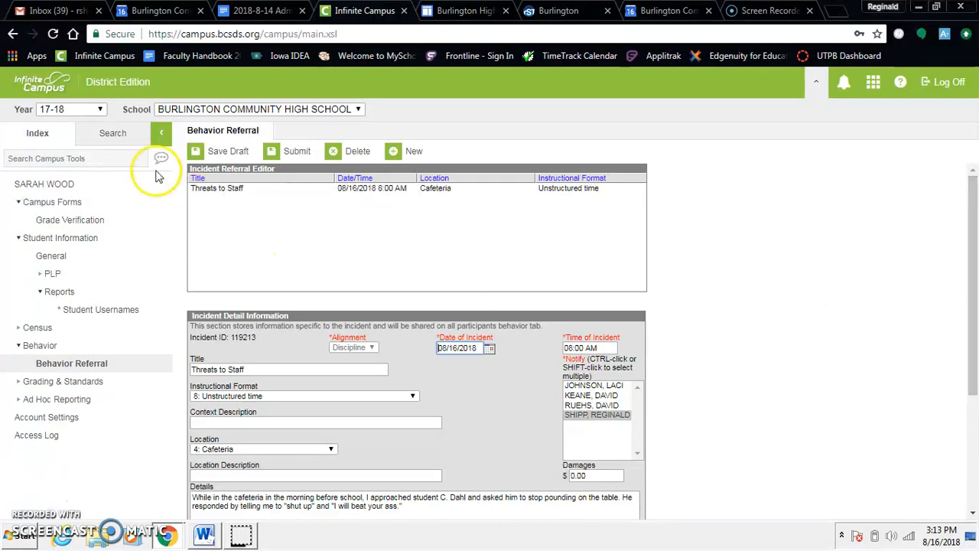
{"action": "left_click", "coordinate": [233, 187]}
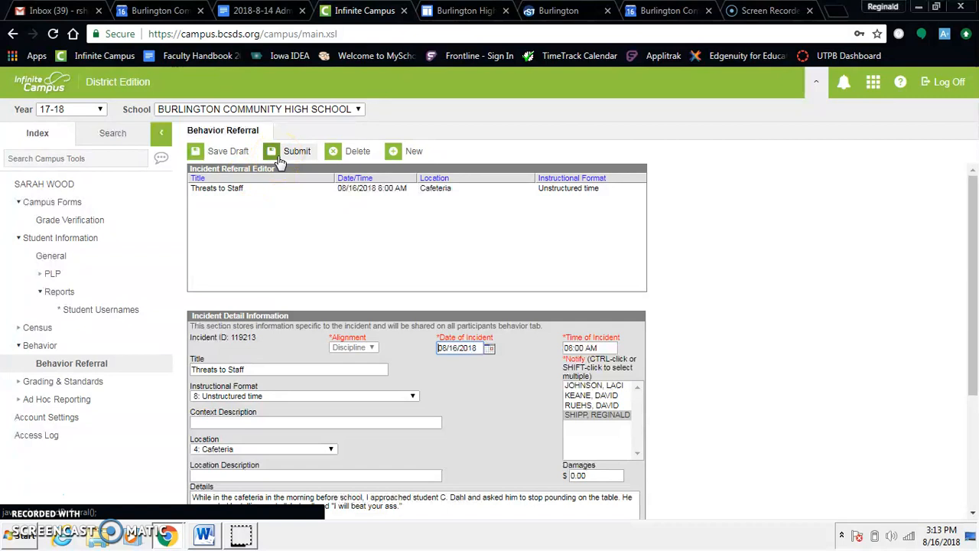
{"action": "left_click", "coordinate": [280, 158]}
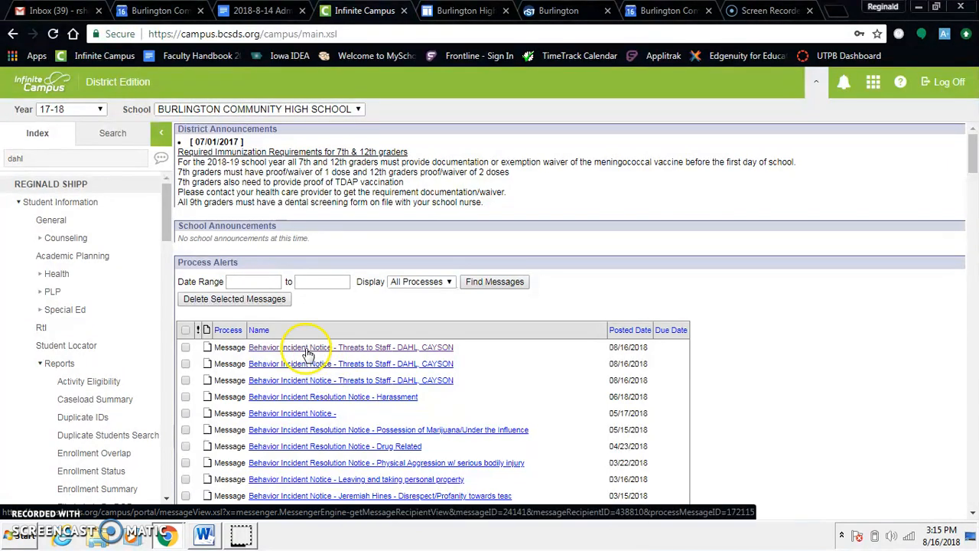
Step: Open the submitted Threats to Staff incident in Behavior Management
{"action": "left_click_drag", "start_coordinate": [166, 207], "coordinate": [167, 291]}
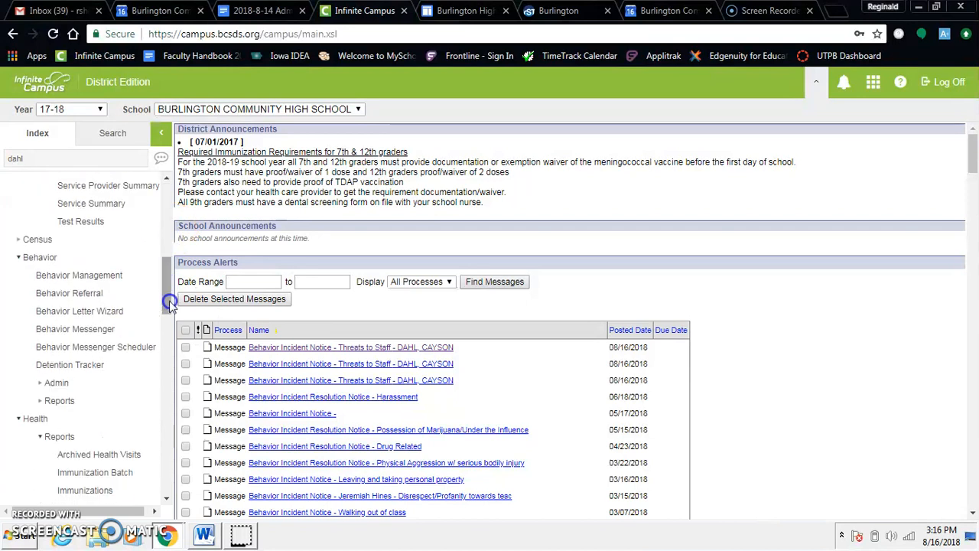
{"action": "left_click", "coordinate": [106, 277]}
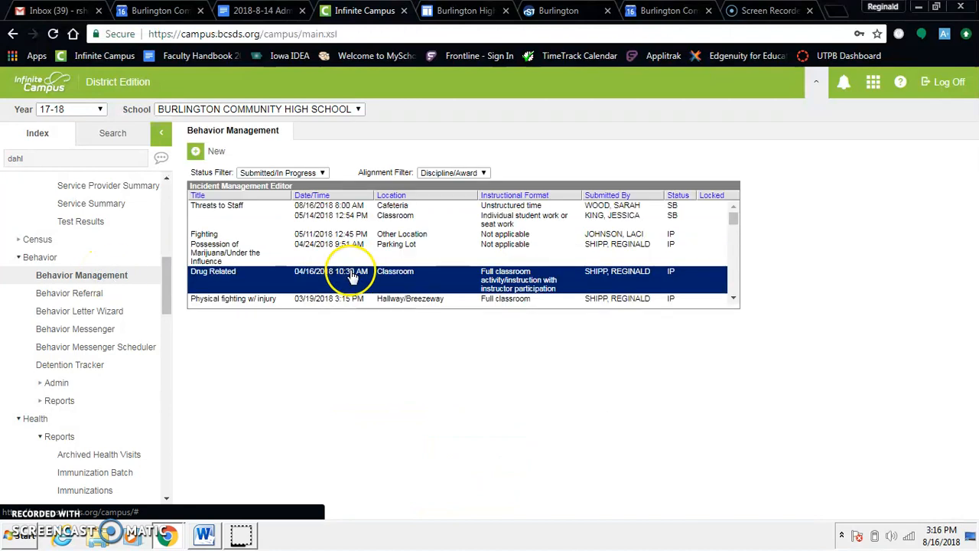
{"action": "left_click", "coordinate": [396, 216]}
{"action": "left_click", "coordinate": [396, 206]}
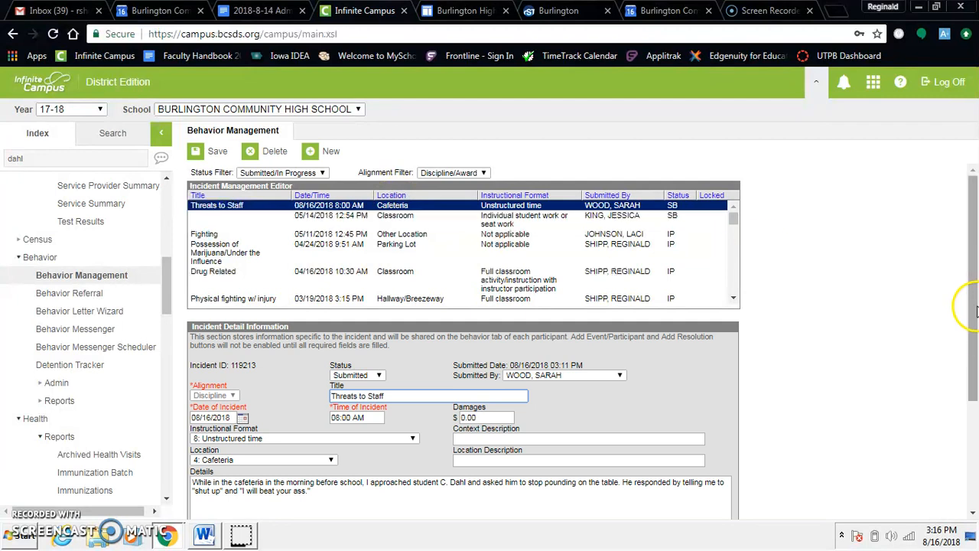
{"action": "left_click_drag", "start_coordinate": [976, 294], "coordinate": [977, 394]}
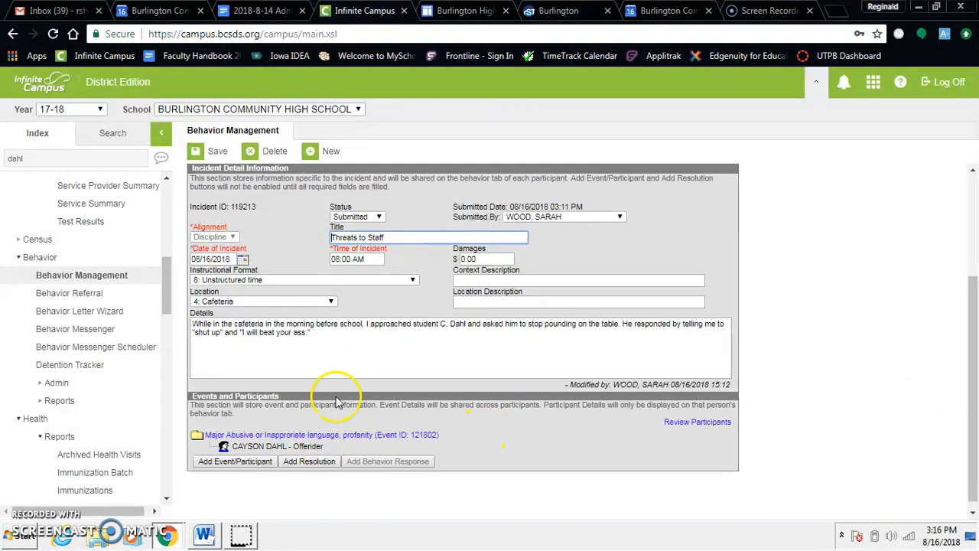
Step: Add a resolution to the incident with the type 2: Out-of-school suspension
{"action": "left_click", "coordinate": [316, 465]}
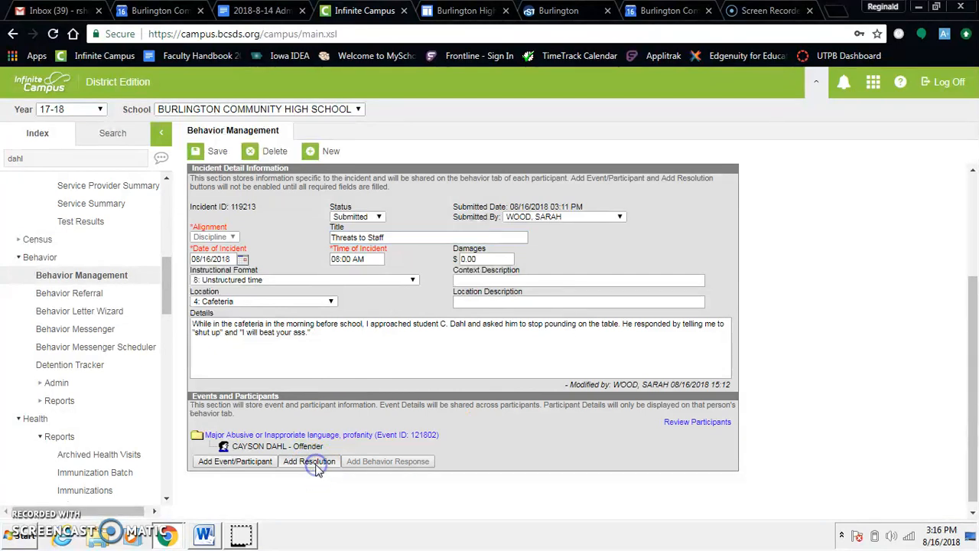
{"action": "left_click_drag", "start_coordinate": [971, 283], "coordinate": [973, 348]}
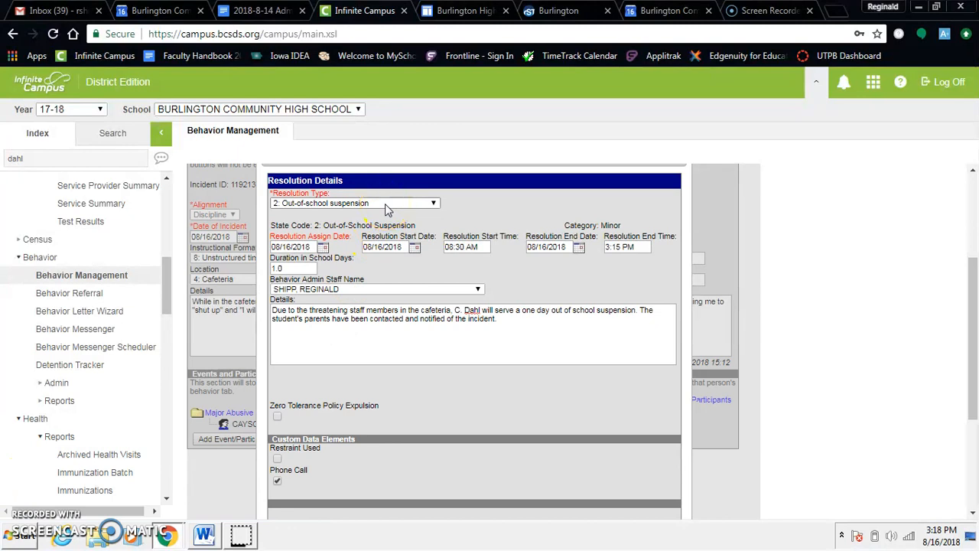
{"action": "left_click", "coordinate": [385, 203]}
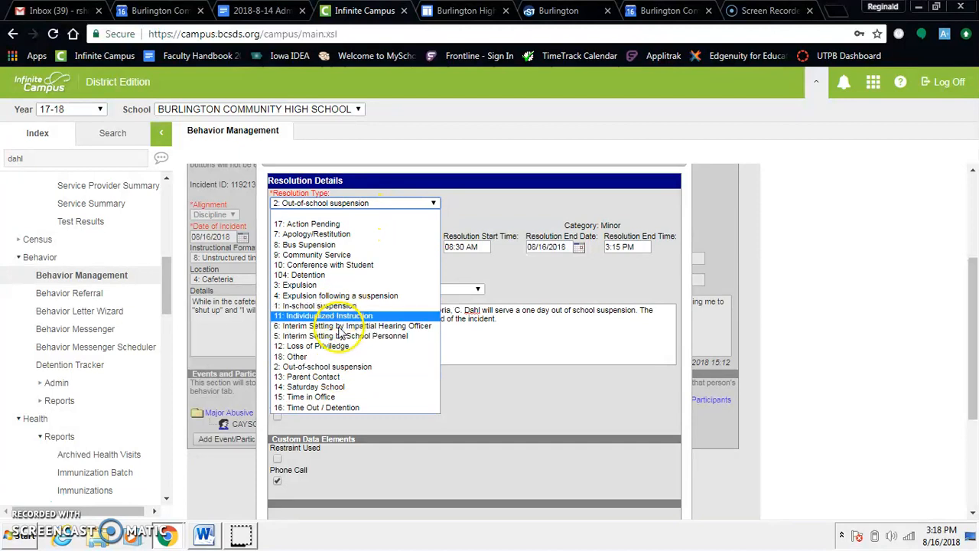
{"action": "left_click", "coordinate": [332, 368]}
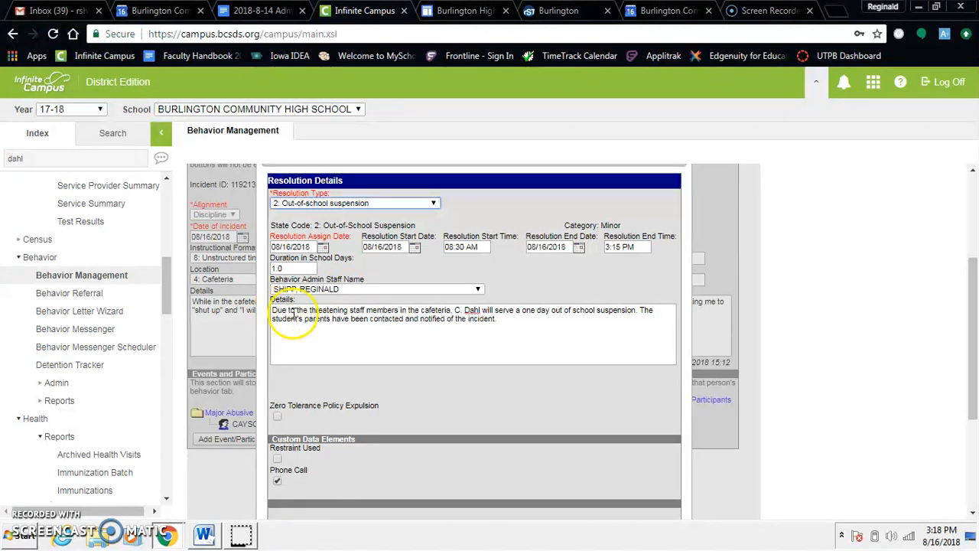
Step: Review the resolution's details text and the participant it applies to
{"action": "left_click", "coordinate": [469, 328]}
{"action": "left_click", "coordinate": [384, 334]}
{"action": "left_click", "coordinate": [656, 323]}
{"action": "left_click", "coordinate": [364, 343]}
{"action": "left_click_drag", "start_coordinate": [969, 331], "coordinate": [976, 369]}
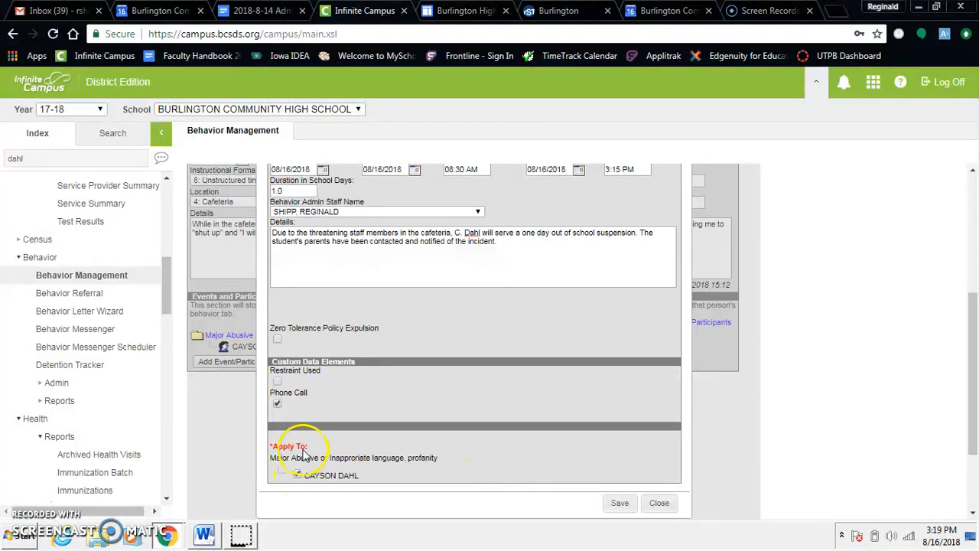
Step: Apply the out-of-school suspension resolution to the student listed under the incident's event and save it
{"action": "left_click", "coordinate": [297, 474]}
{"action": "left_click", "coordinate": [620, 502]}
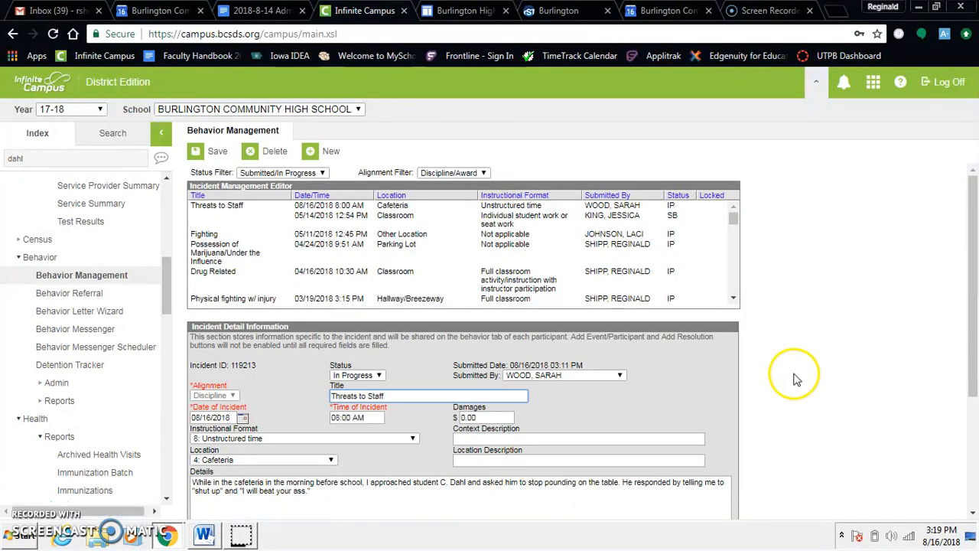
Step: Set the Threats to Staff incident's status to Complete and save the incident
{"action": "left_click_drag", "start_coordinate": [974, 282], "coordinate": [975, 352]}
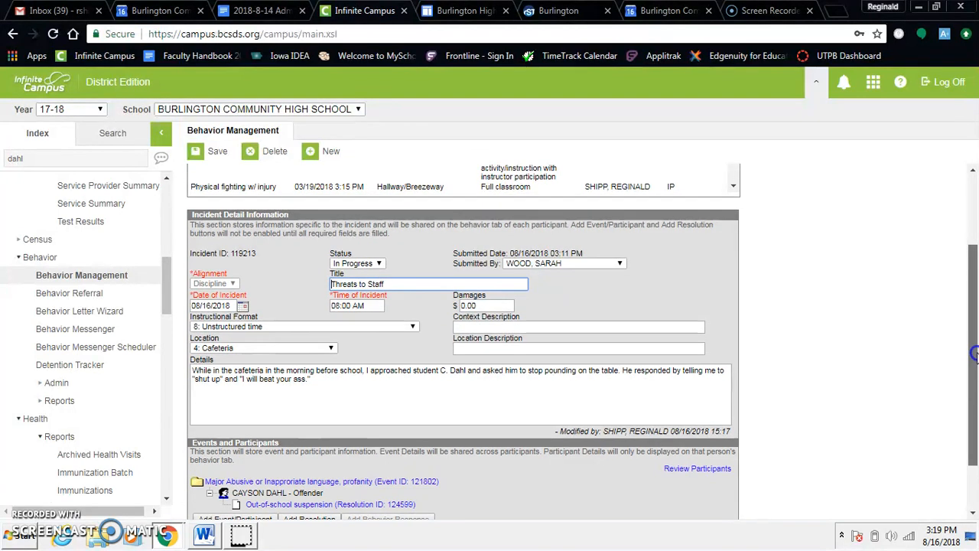
{"action": "left_click", "coordinate": [368, 264]}
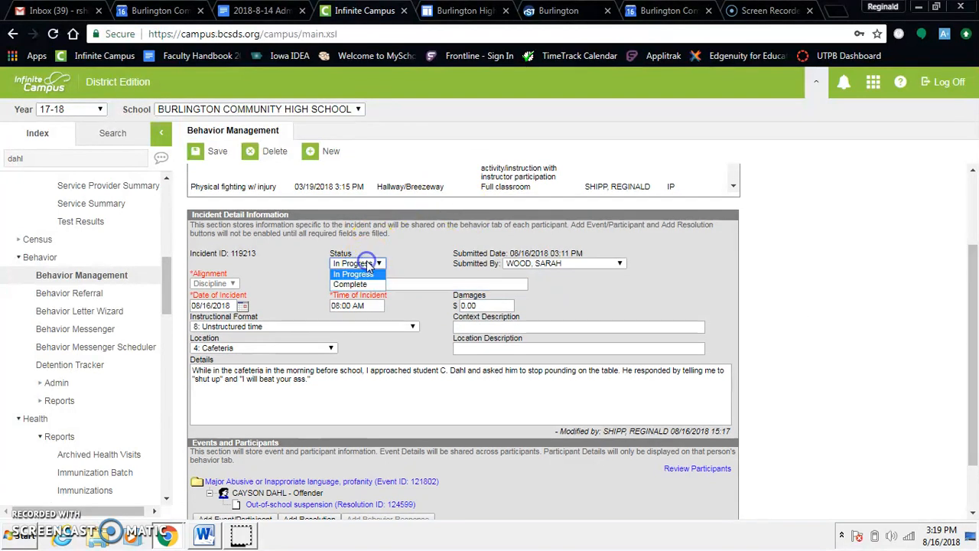
{"action": "left_click", "coordinate": [360, 284]}
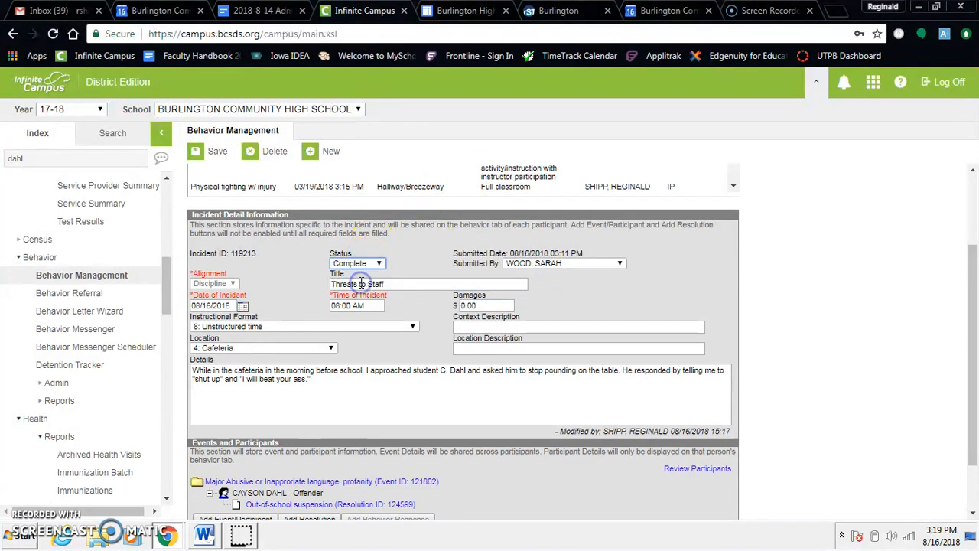
{"action": "left_click", "coordinate": [214, 156]}
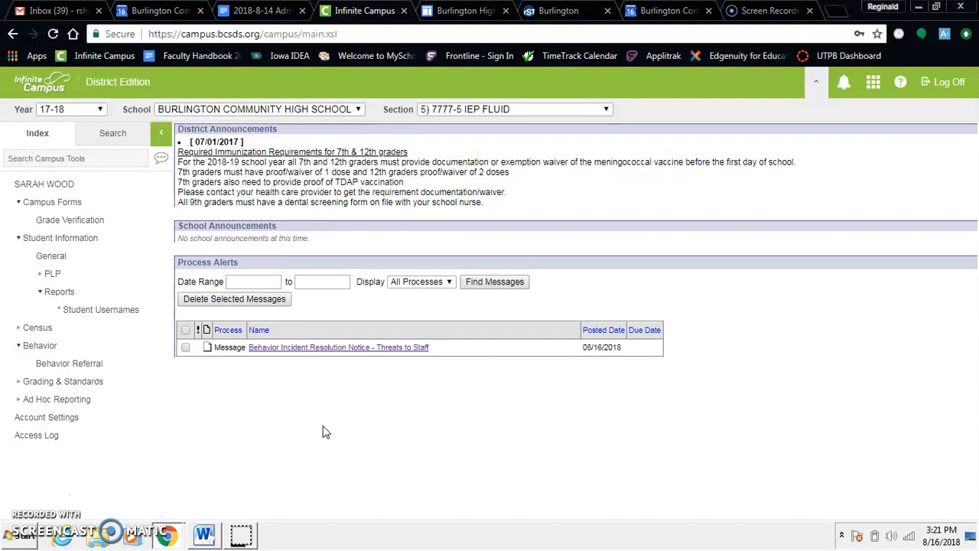
Step: Open the Behavior Incident Resolution Notice for Threats to Staff in the submitting teacher's process alerts
{"action": "left_click", "coordinate": [354, 355]}
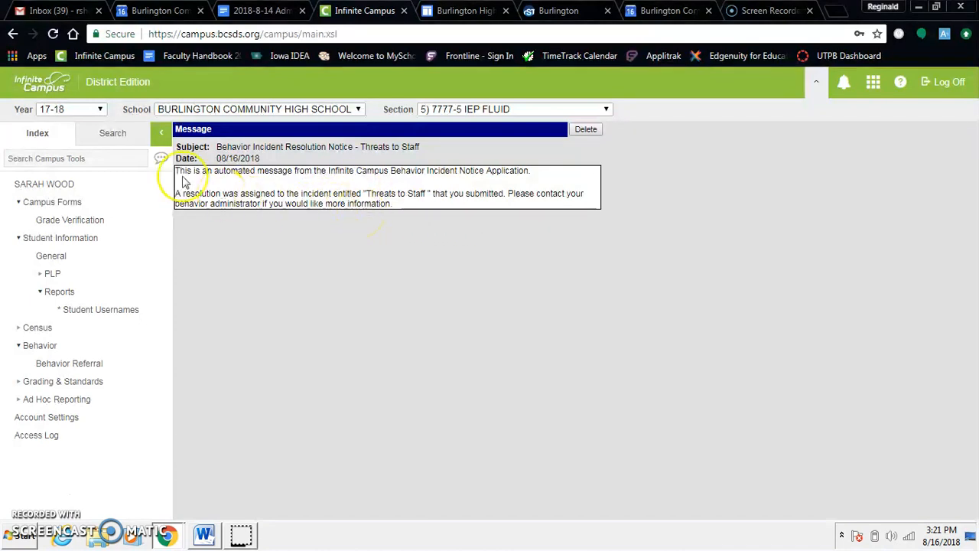
Step: Search the students by the offender's last name and open that student's record
{"action": "left_click", "coordinate": [111, 158]}
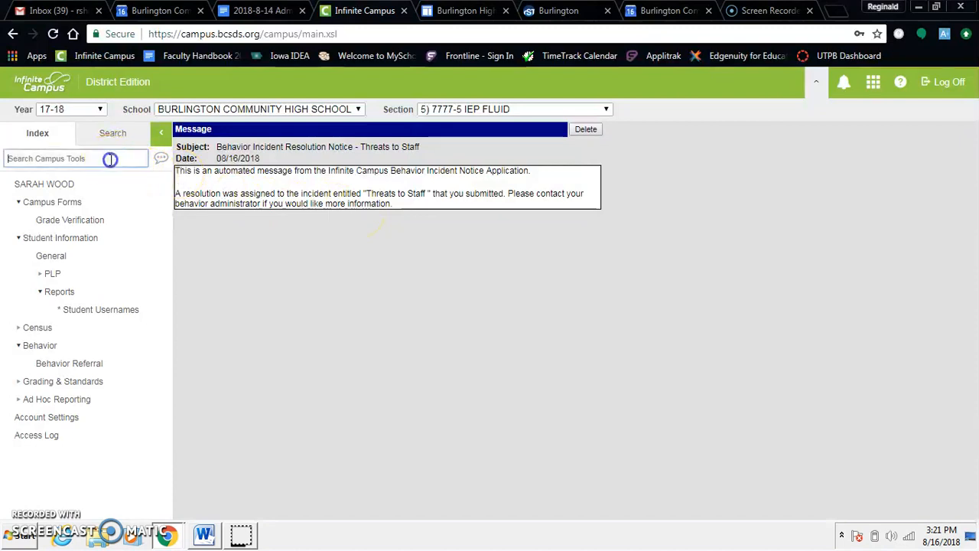
{"action": "left_click", "coordinate": [120, 132]}
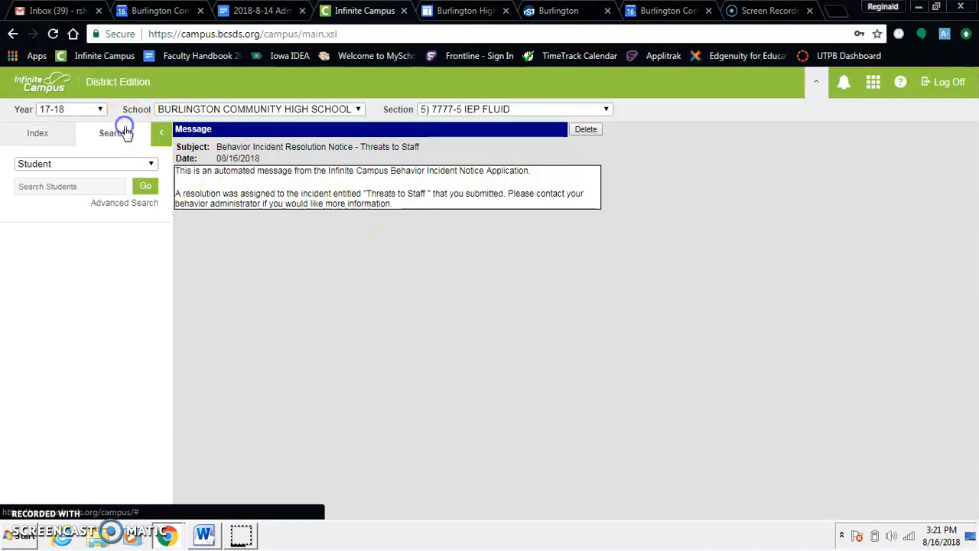
{"action": "left_click", "coordinate": [95, 188]}
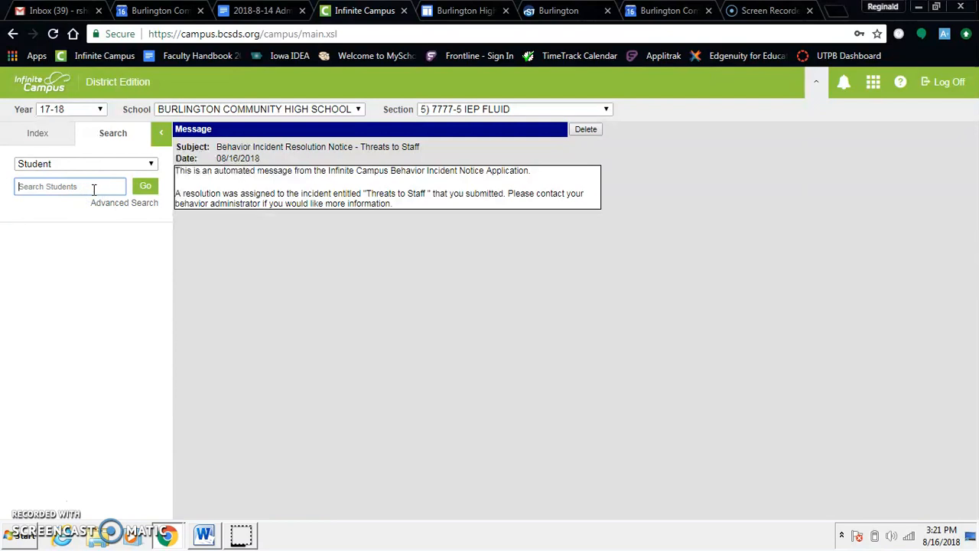
{"action": "type", "text": "dal"}
{"action": "type", "text": "hl"}
{"action": "key", "text": "Return"}
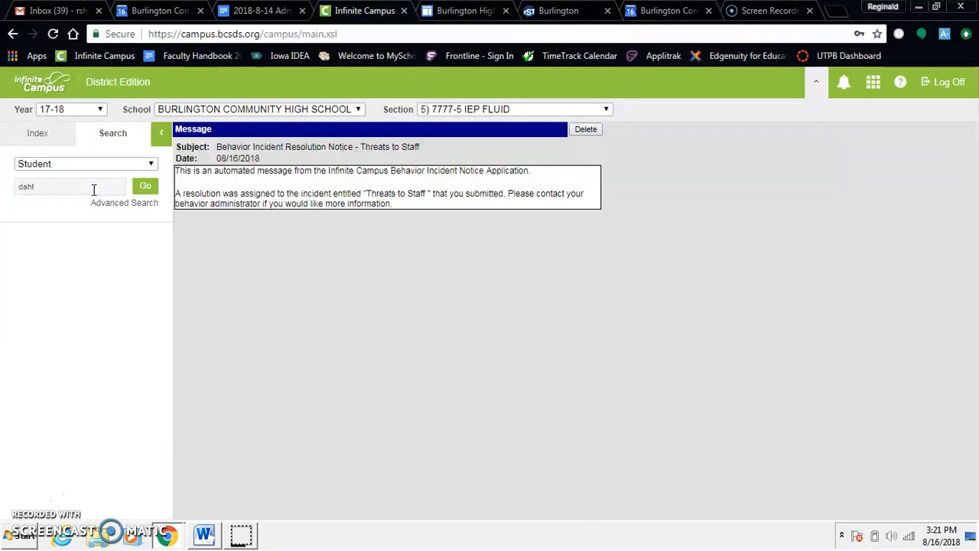
{"action": "left_click", "coordinate": [92, 197]}
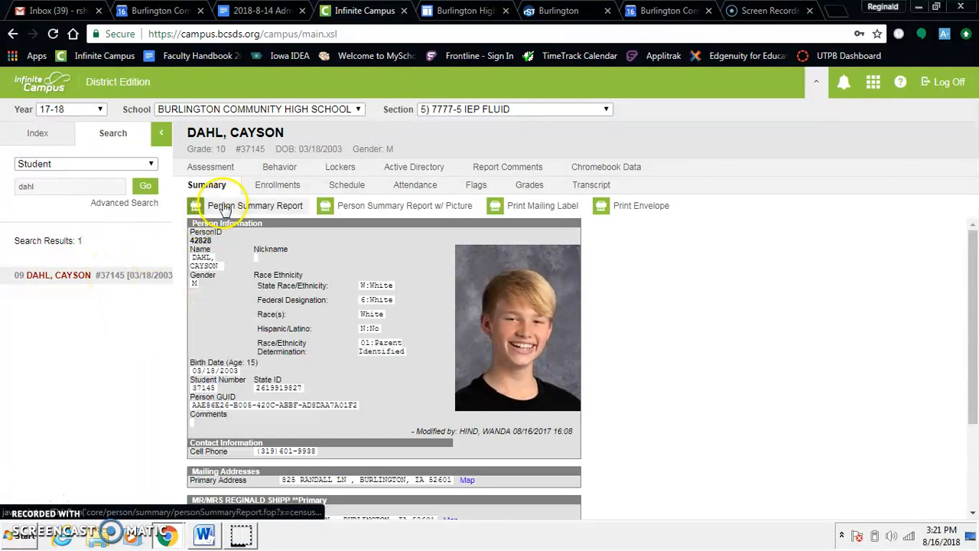
Step: Open the 08/16/2018 Threats to Staff incident in the student's behavior record and review its incident and resolution details
{"action": "left_click", "coordinate": [280, 168]}
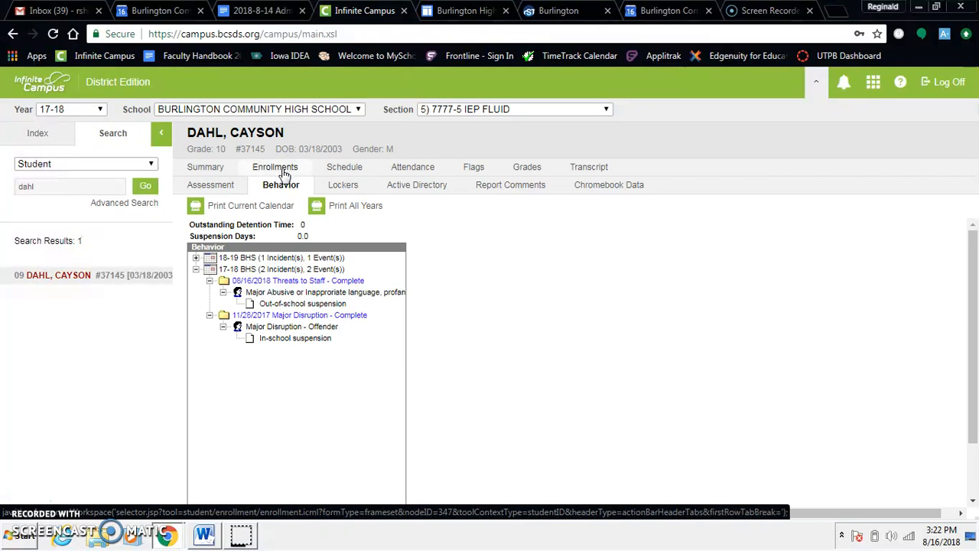
{"action": "left_click", "coordinate": [456, 252]}
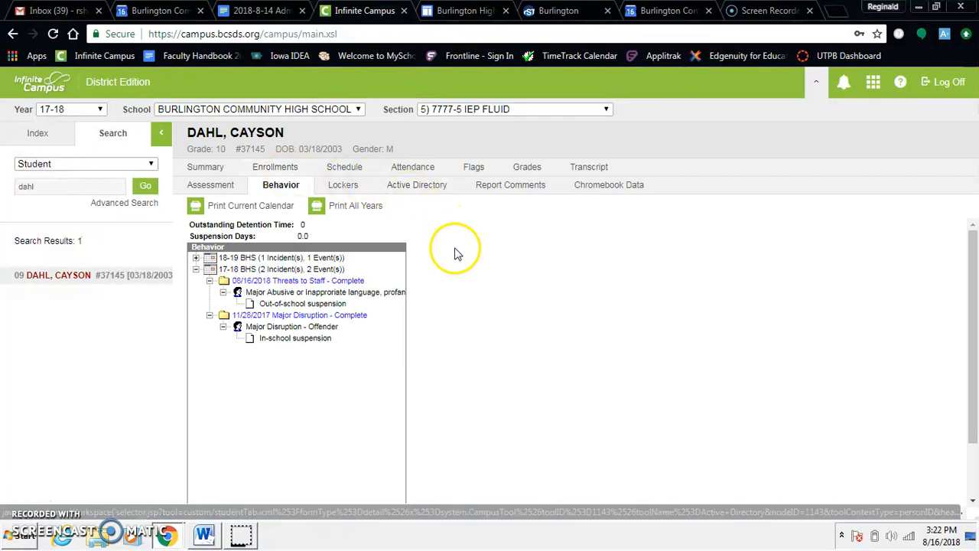
{"action": "left_click", "coordinate": [297, 282]}
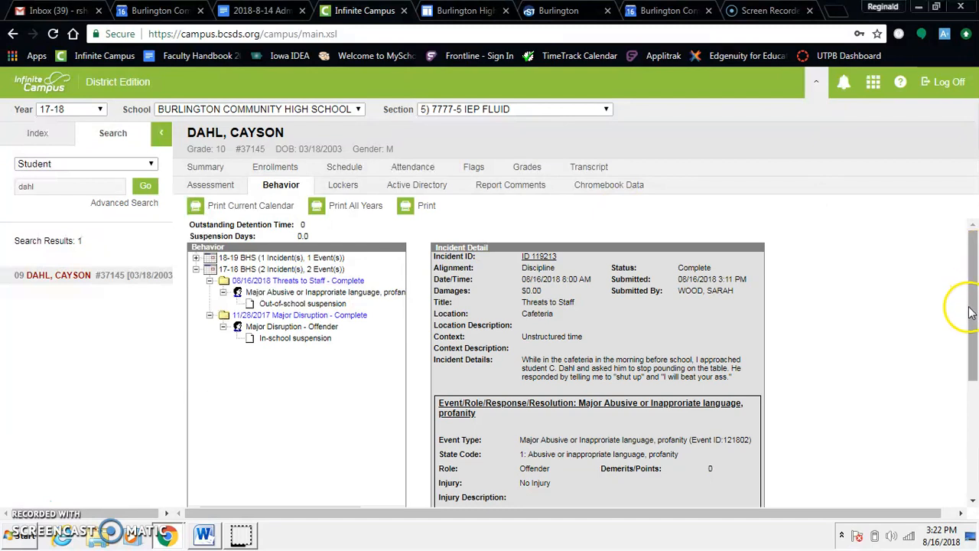
{"action": "left_click_drag", "start_coordinate": [974, 316], "coordinate": [975, 432]}
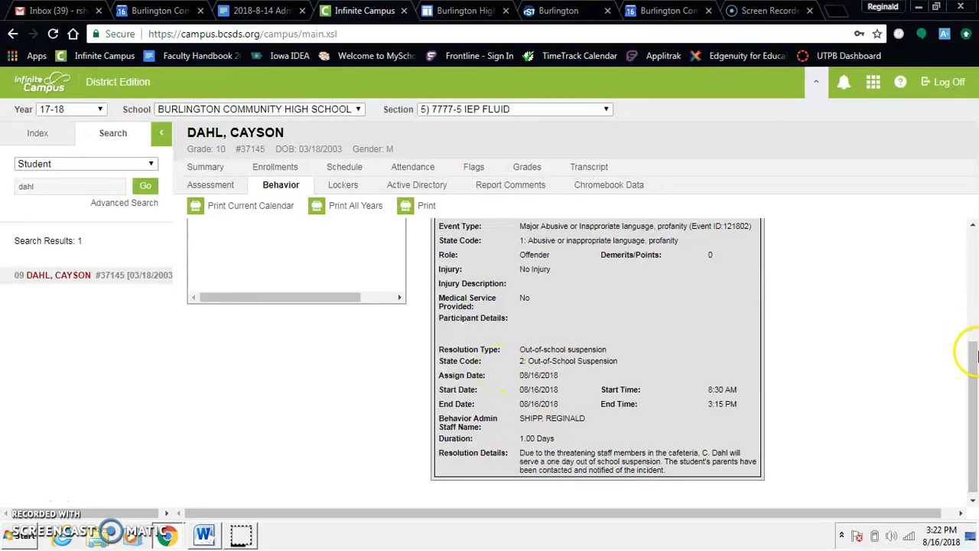
{"action": "left_click_drag", "start_coordinate": [974, 372], "coordinate": [975, 277]}
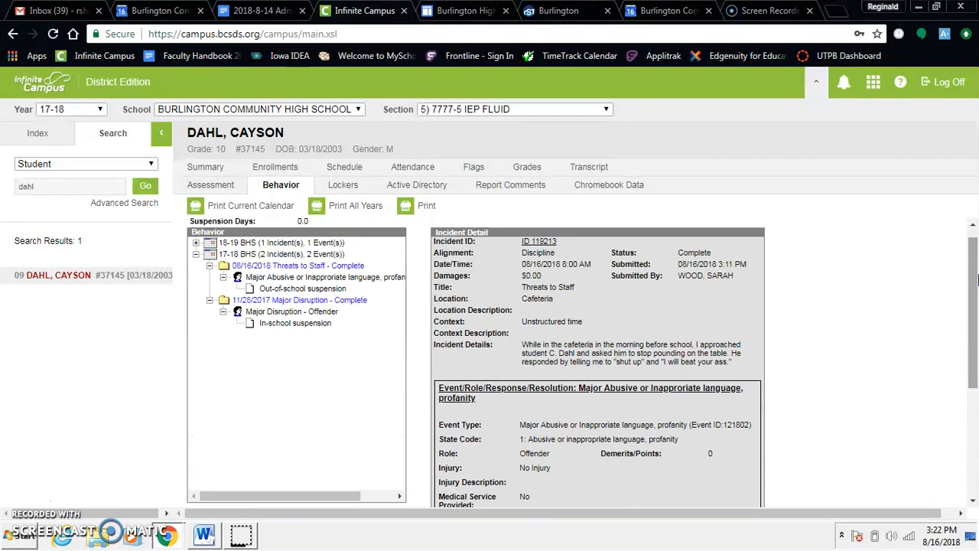